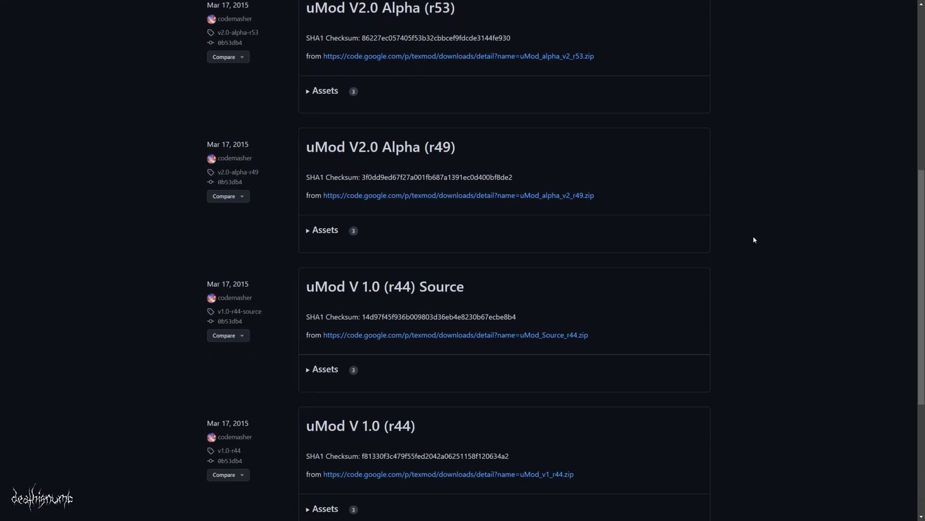
# - Download uMod_alpha_v2_r49.zip from the Assets of the uMod V2.0 Alpha (r49) release
pyautogui.moveTo(277, 161); pyautogui.dragTo(440, 154)
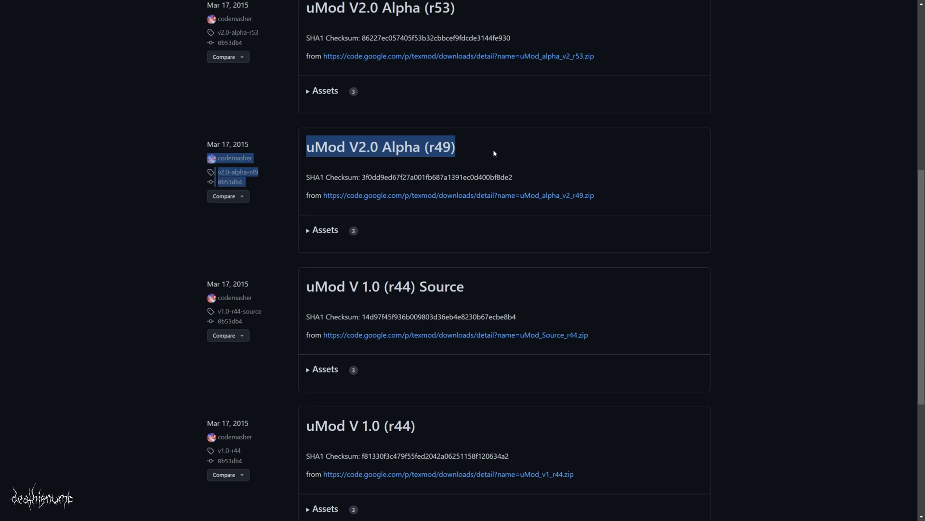
pyautogui.click(314, 233)
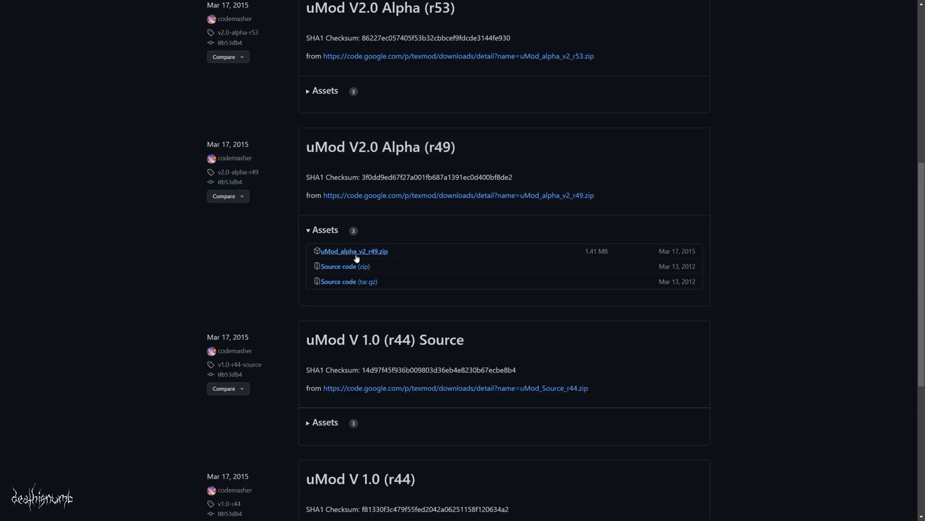
pyautogui.click(366, 252)
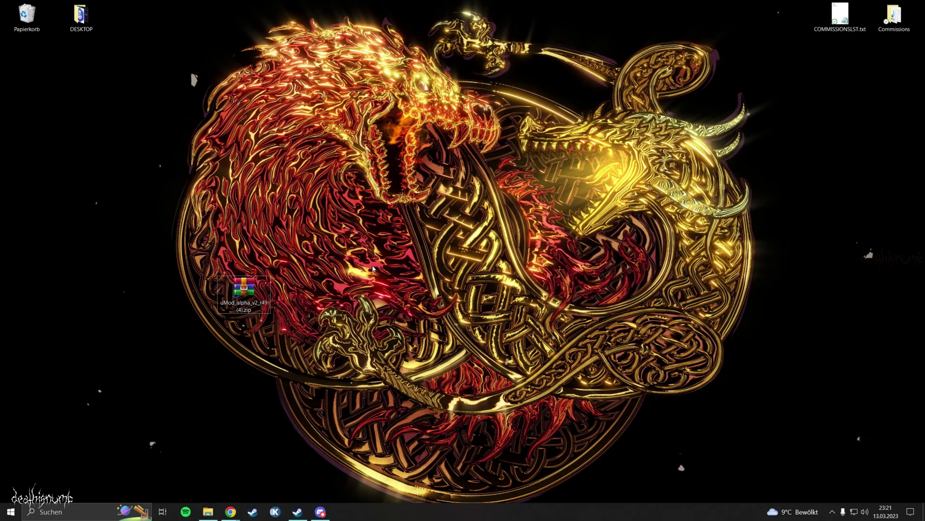
# - Create two new desktop folders named Umod and Umod Textures
pyautogui.rightClick(374, 267)
pyautogui.moveTo(427, 438)
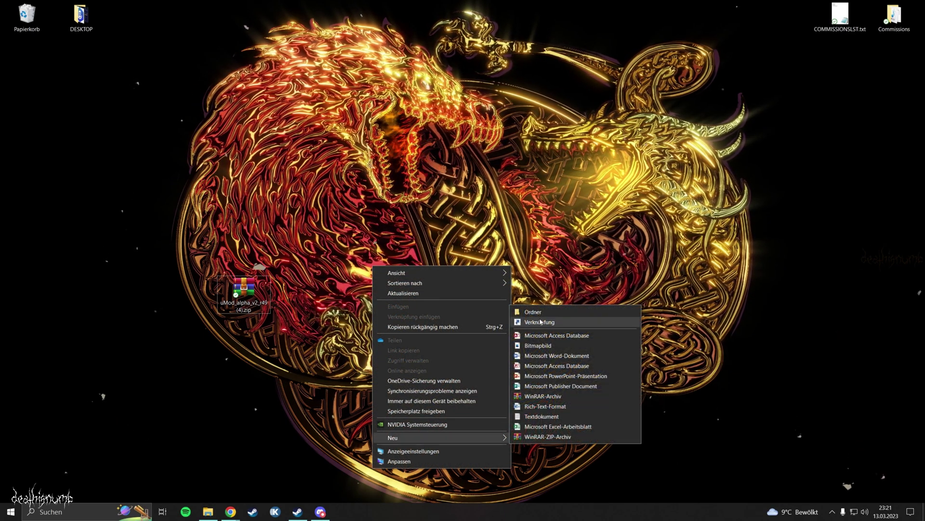
pyautogui.click(532, 311)
pyautogui.write('umod')
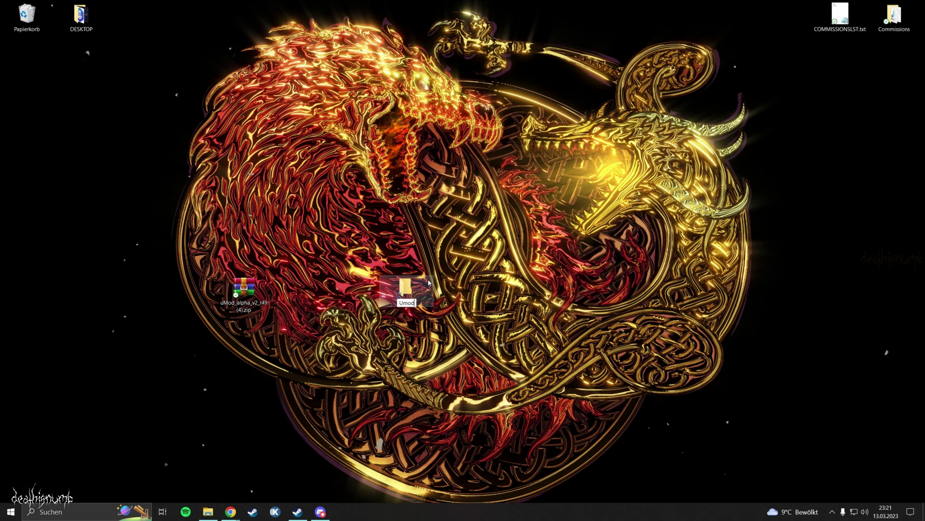
pyautogui.press('Return')
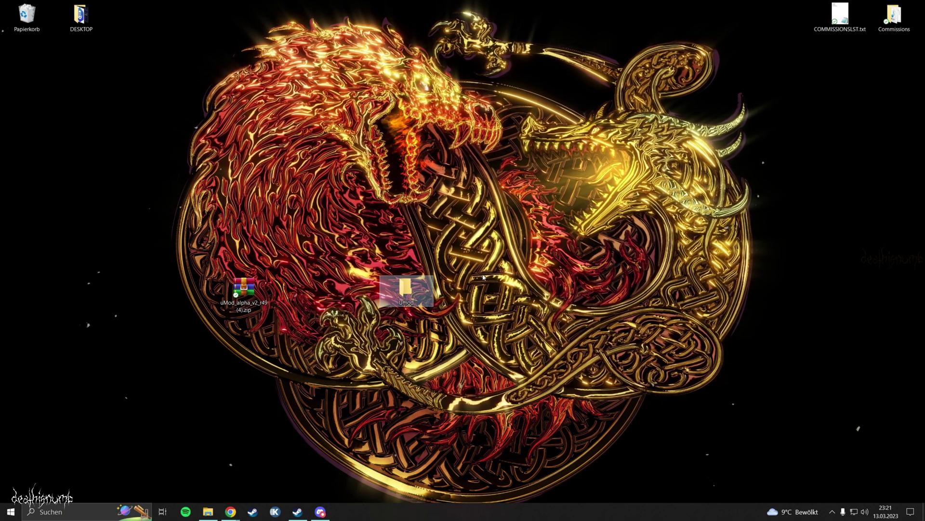
pyautogui.rightClick(484, 278)
pyautogui.moveTo(500, 447)
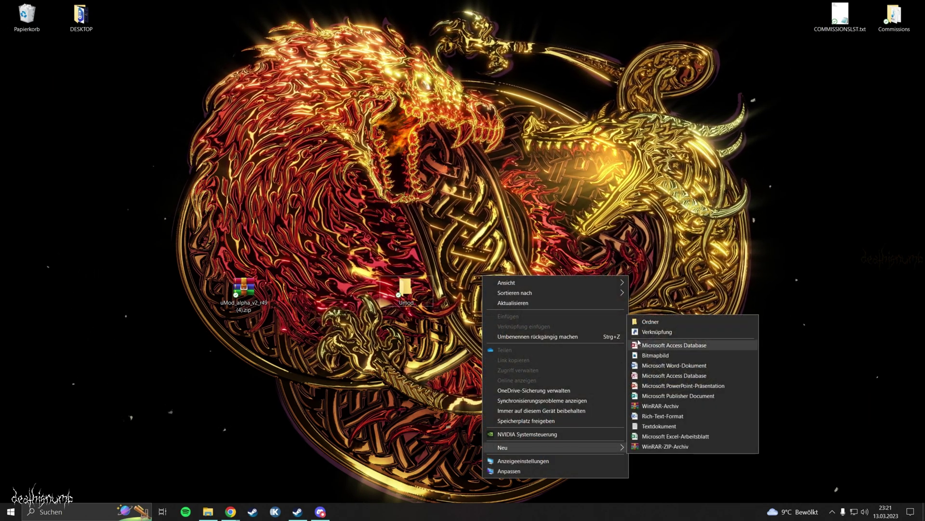
pyautogui.click(659, 320)
pyautogui.write('Um')
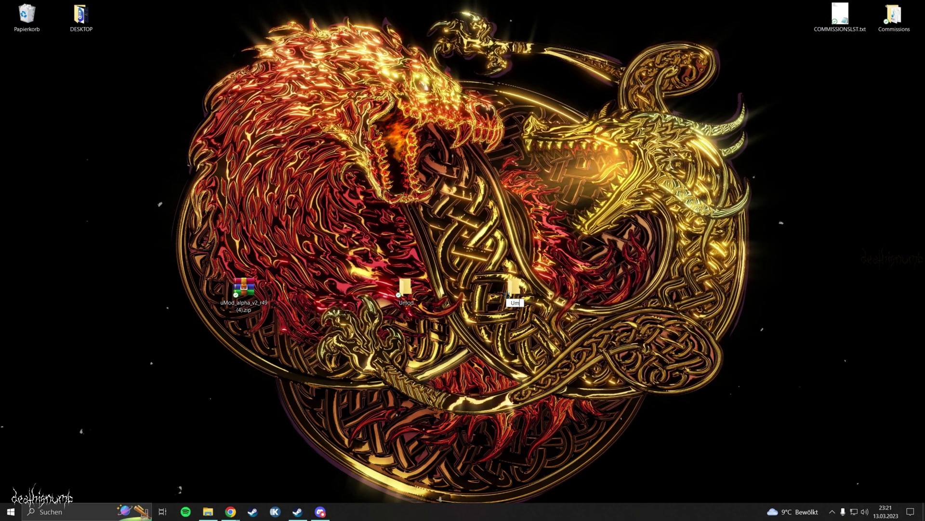
pyautogui.write('od Textures')
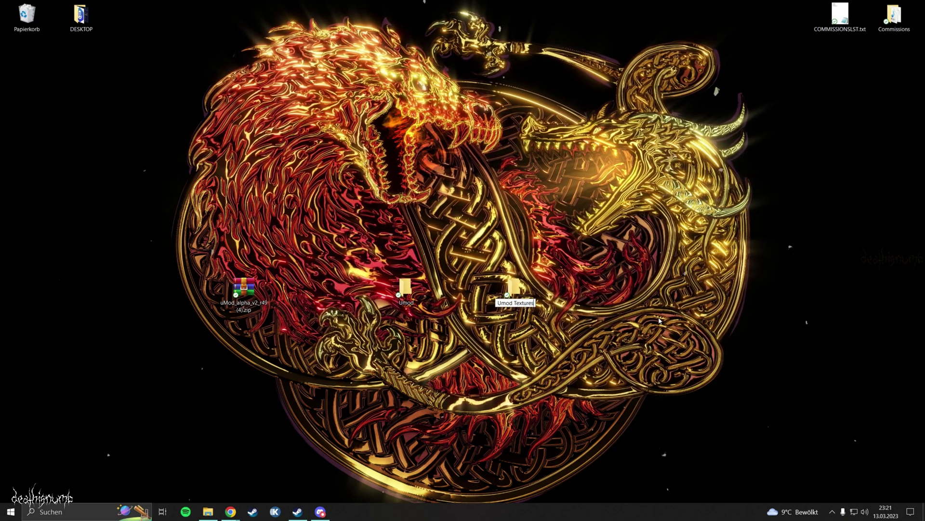
pyautogui.press('Return')
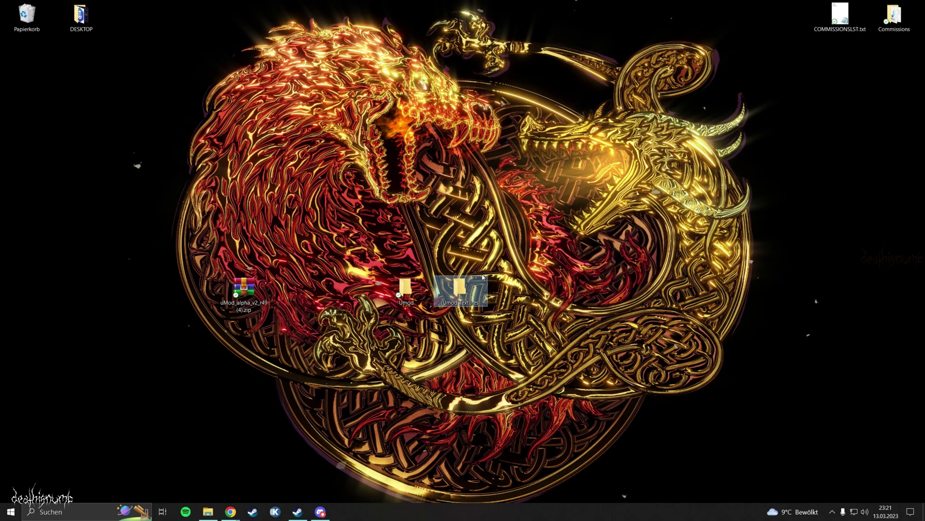
# - Move the uMod zip into Umod, extract it there, and open the extracted uMod folder
pyautogui.moveTo(243, 291); pyautogui.dragTo(409, 295)
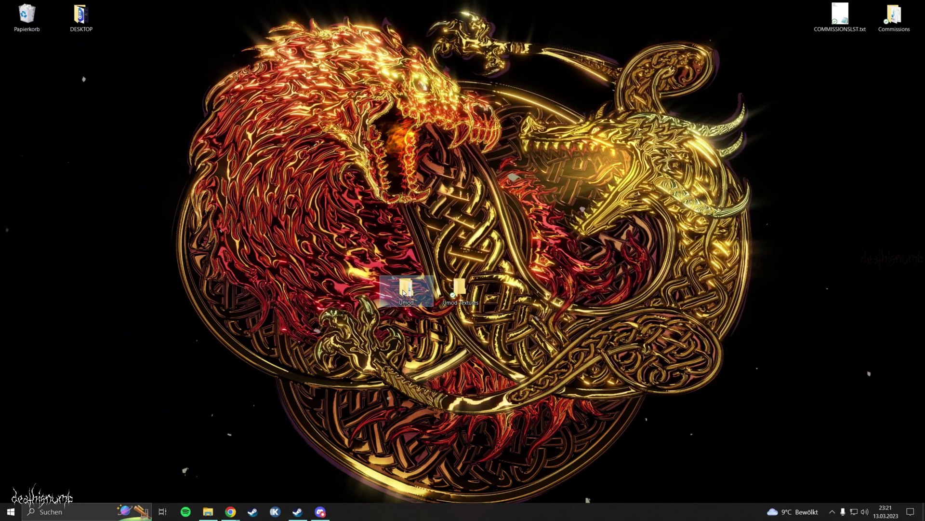
pyautogui.doubleClick(406, 289)
pyautogui.rightClick(205, 121)
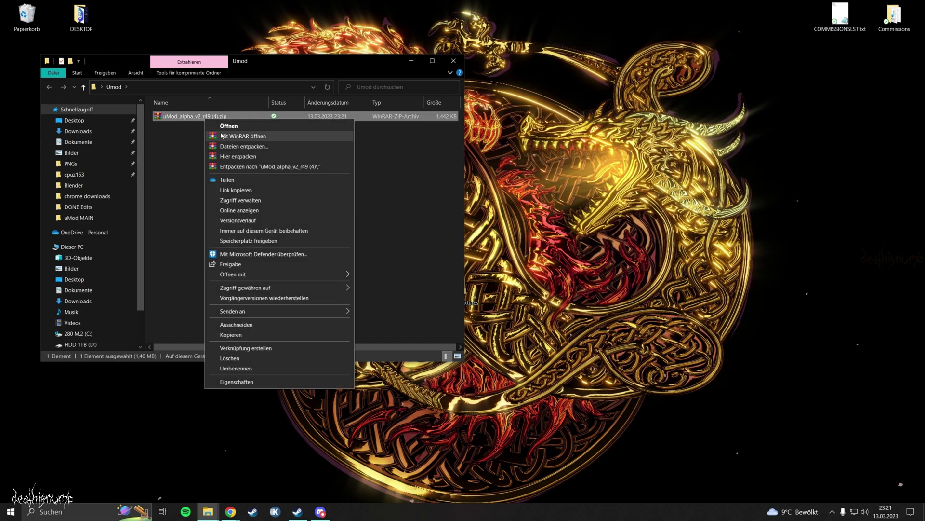
pyautogui.click(231, 157)
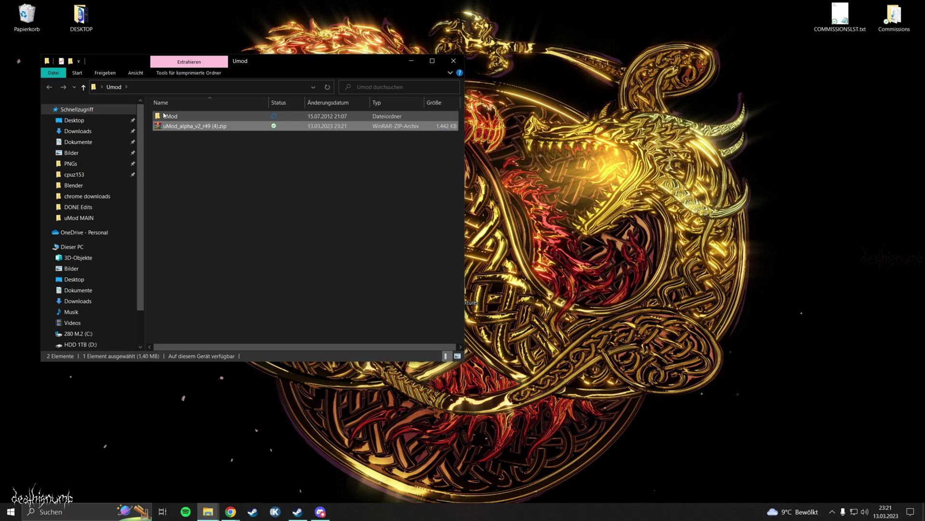
pyautogui.doubleClick(168, 116)
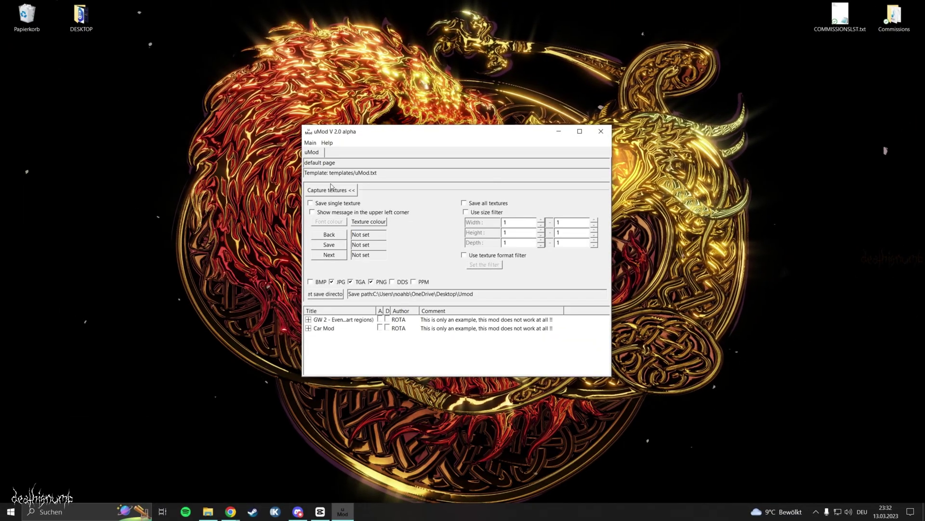
# - Turn on Save all textures and a size filter limited to 1024 width and 1024 height
pyautogui.click(331, 190)
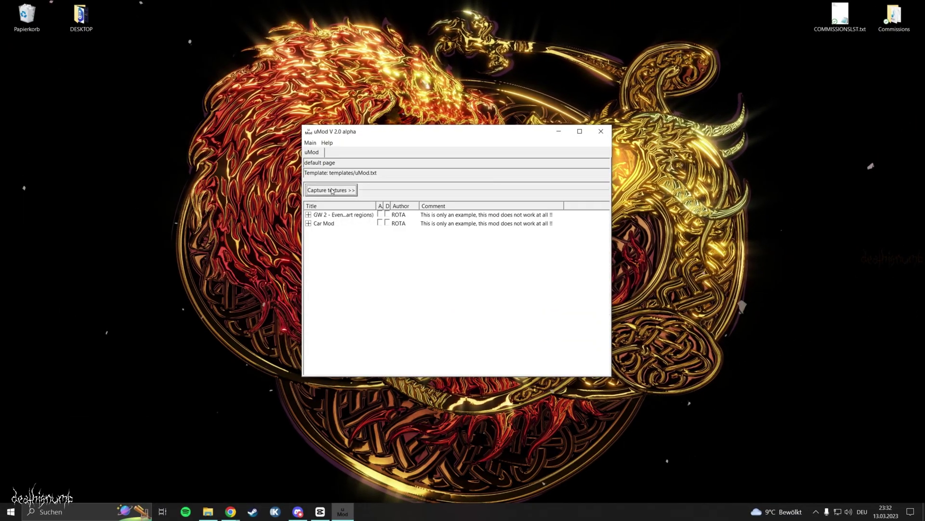
pyautogui.click(332, 191)
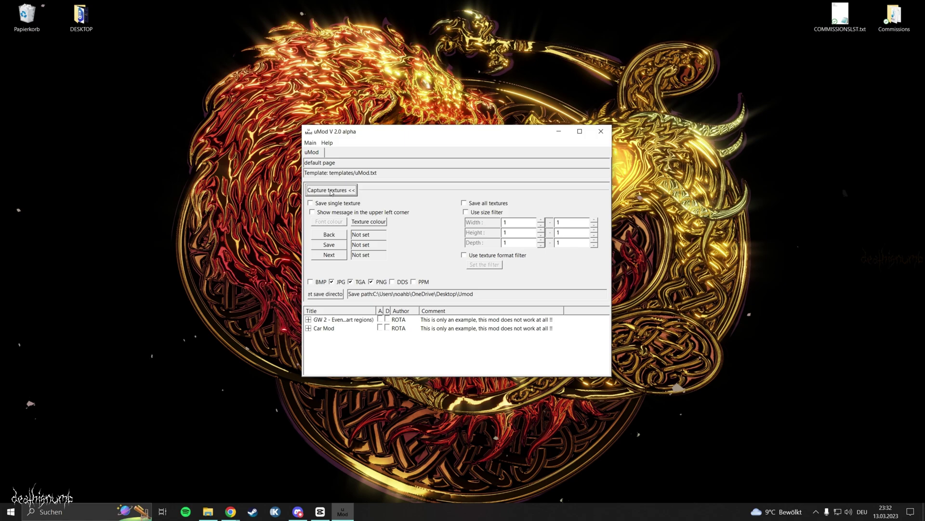
pyautogui.click(464, 203)
pyautogui.click(466, 212)
pyautogui.click(513, 223)
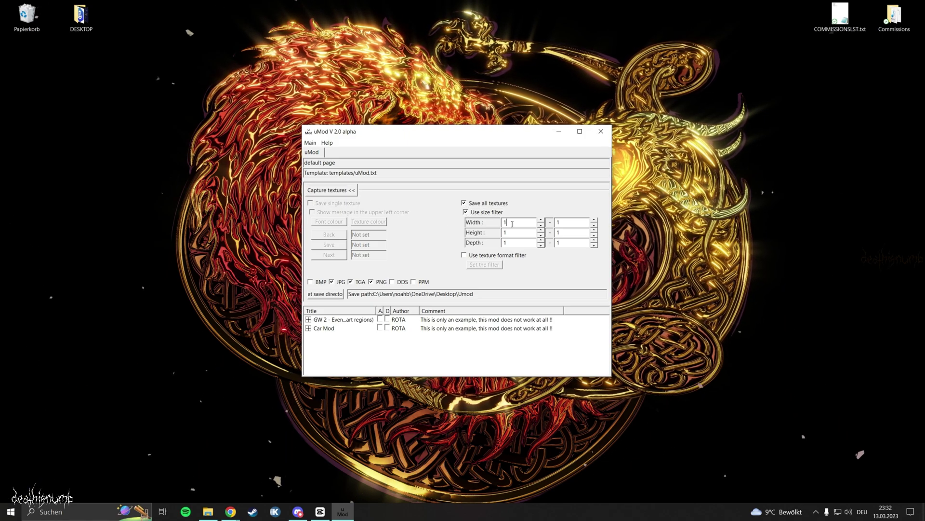
pyautogui.write('024')
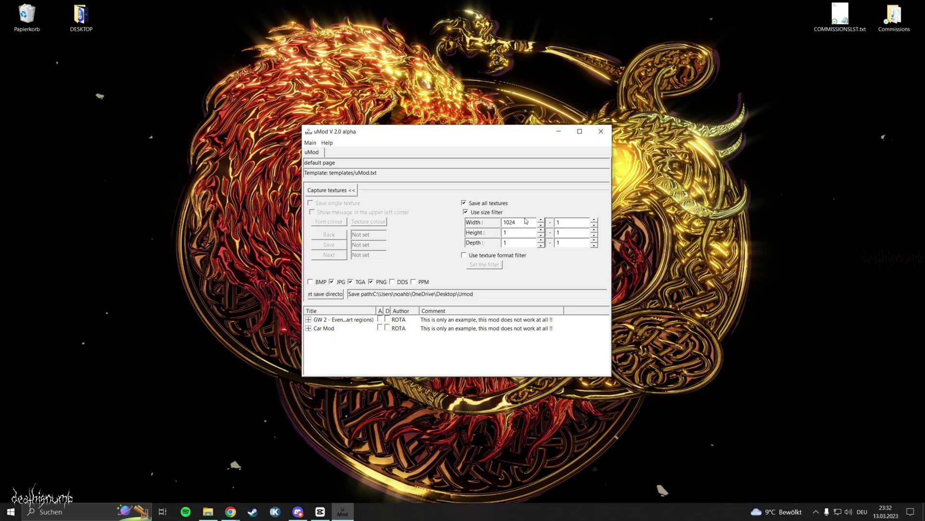
pyautogui.press('Tab')
pyautogui.write('1024')
pyautogui.press('Tab')
pyautogui.write('1024')
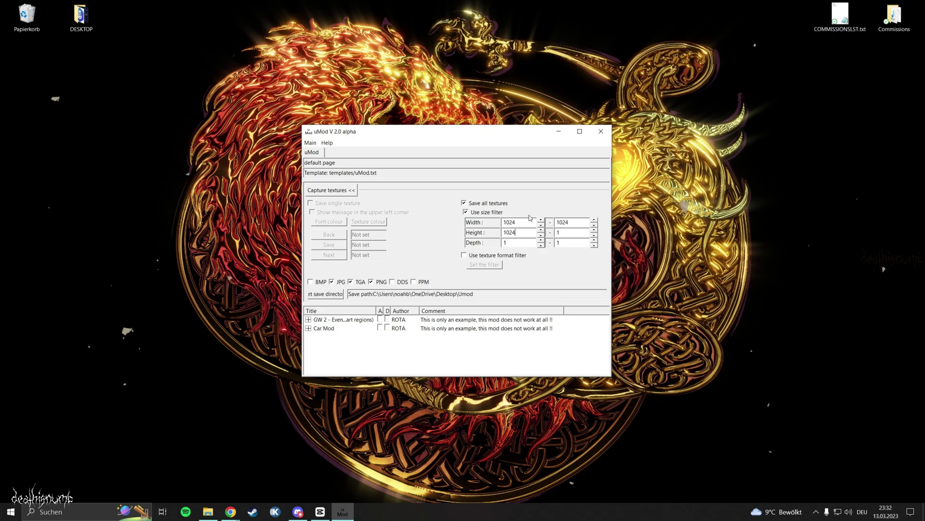
pyautogui.press('Tab')
pyautogui.write('1024')
pyautogui.press('Tab')
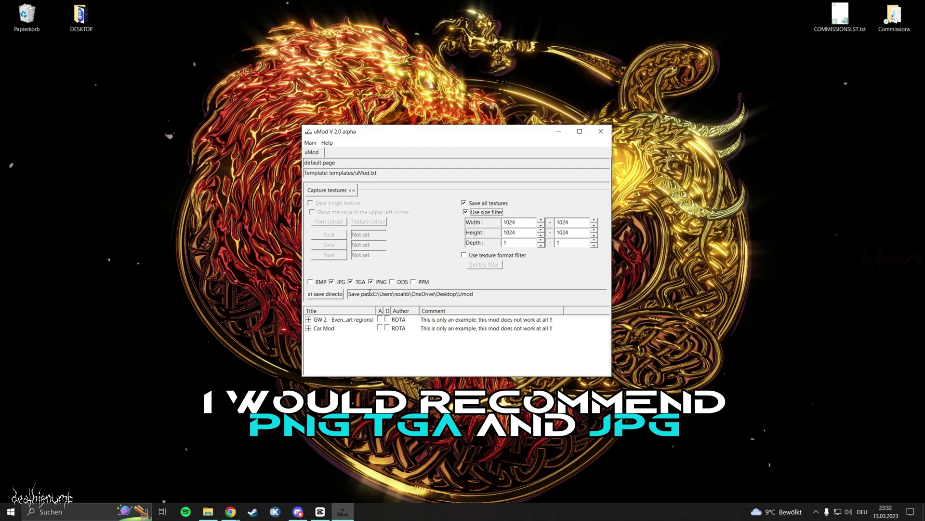
# - Also save textures as JPG, with the desktop Umod Textures folder as the save directory
pyautogui.click(332, 282)
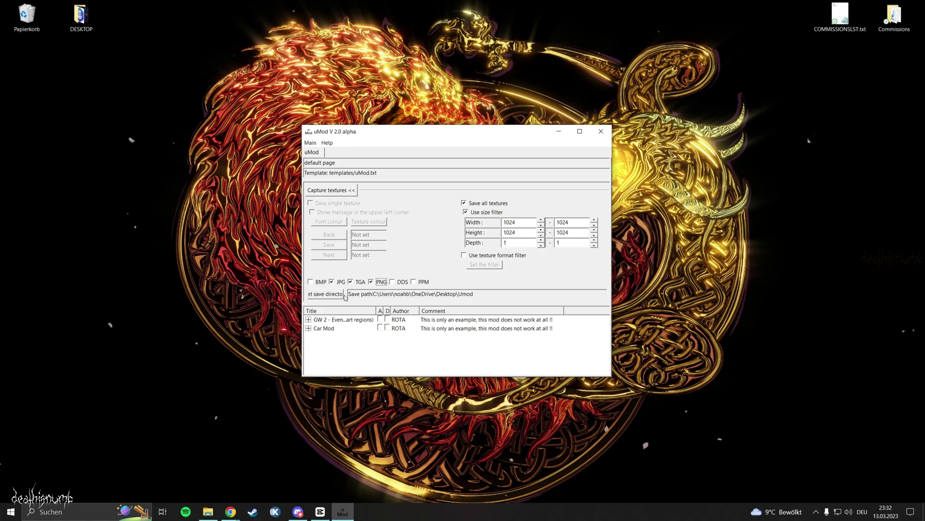
pyautogui.click(325, 294)
pyautogui.scroll(-2, 463, 280)
pyautogui.scroll(2, 453, 284)
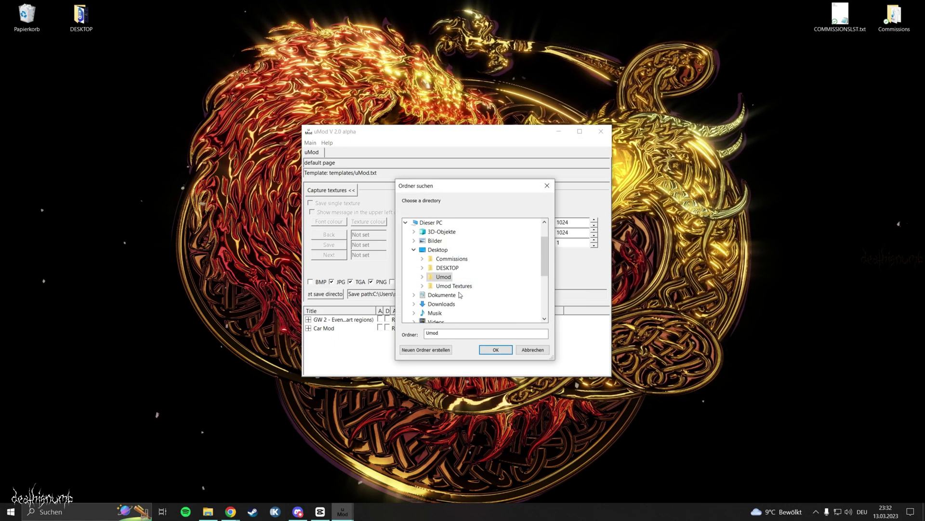
pyautogui.click(495, 350)
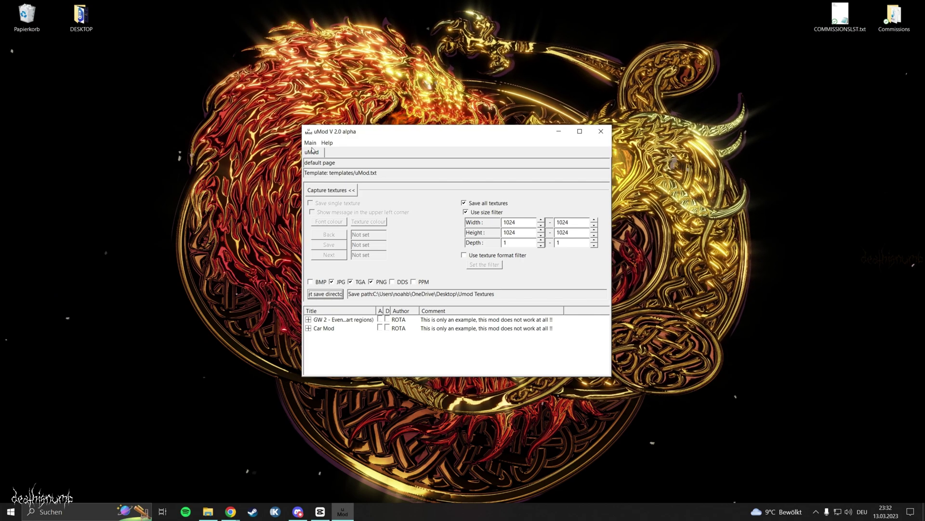
# - Save the current capture settings as the template Umodtemplatexd.txt
pyautogui.click(311, 143)
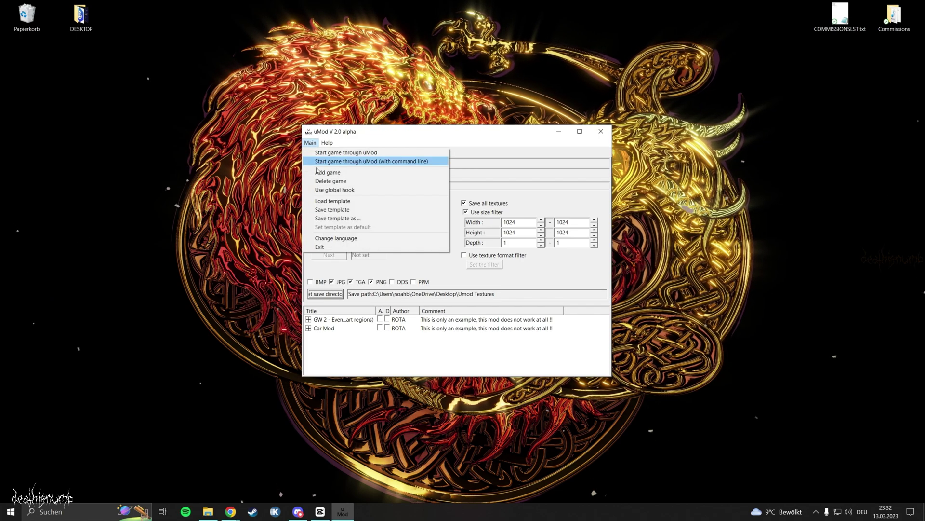
pyautogui.click(335, 219)
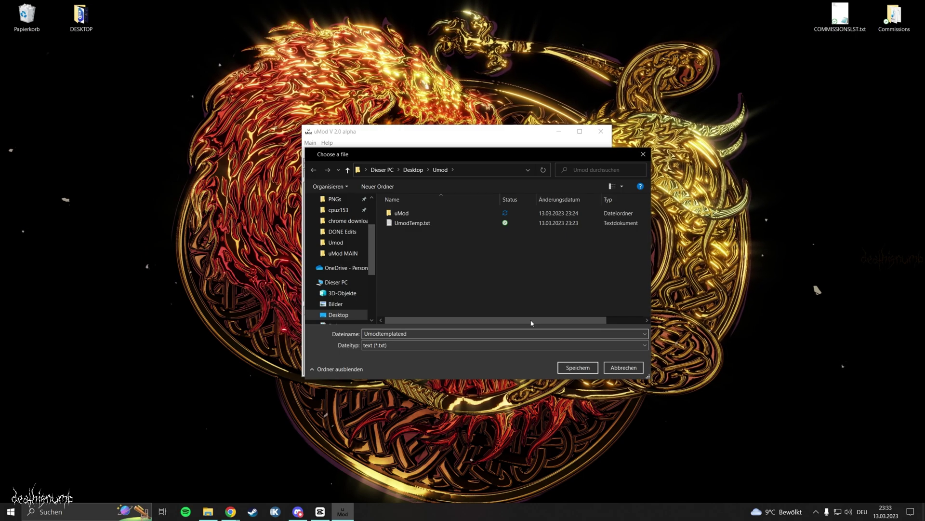
pyautogui.press('Return')
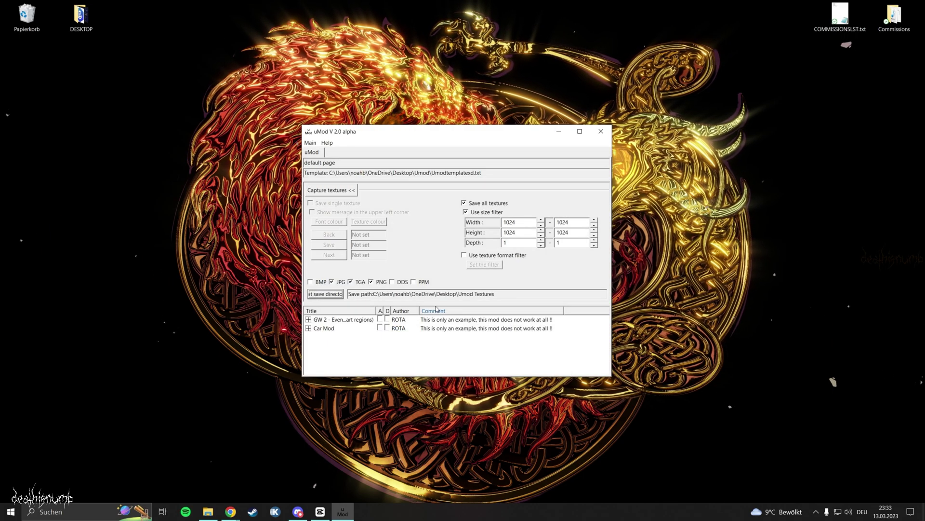
# - Begin adding a game in uMod, then bring up the Steam library
pyautogui.click(310, 142)
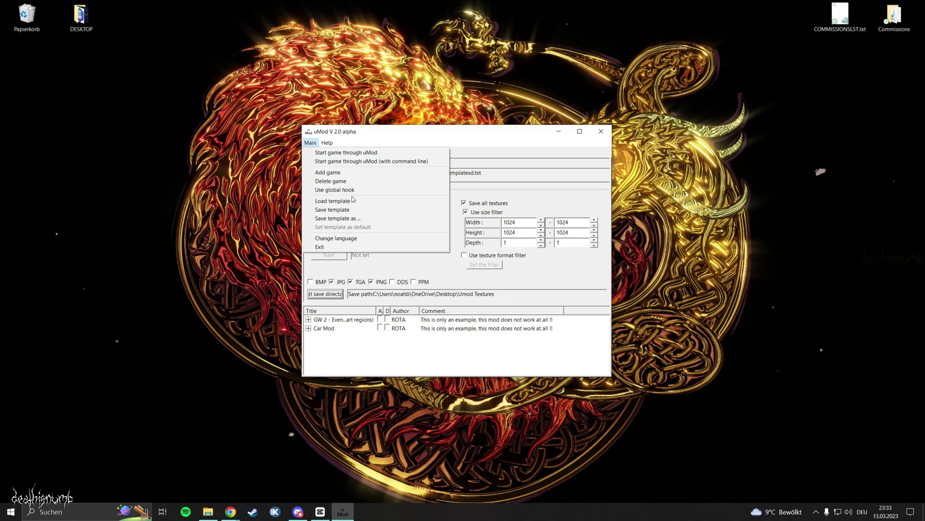
pyautogui.click(325, 173)
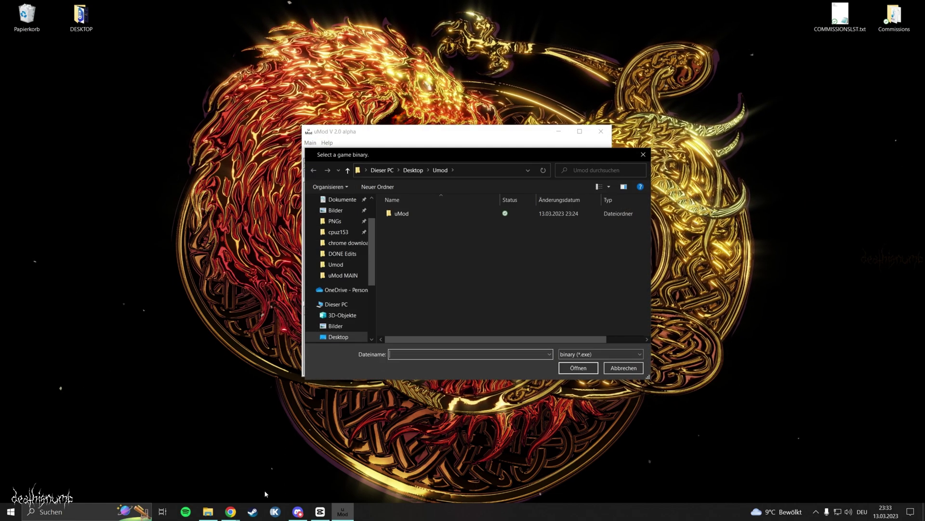
pyautogui.click(254, 511)
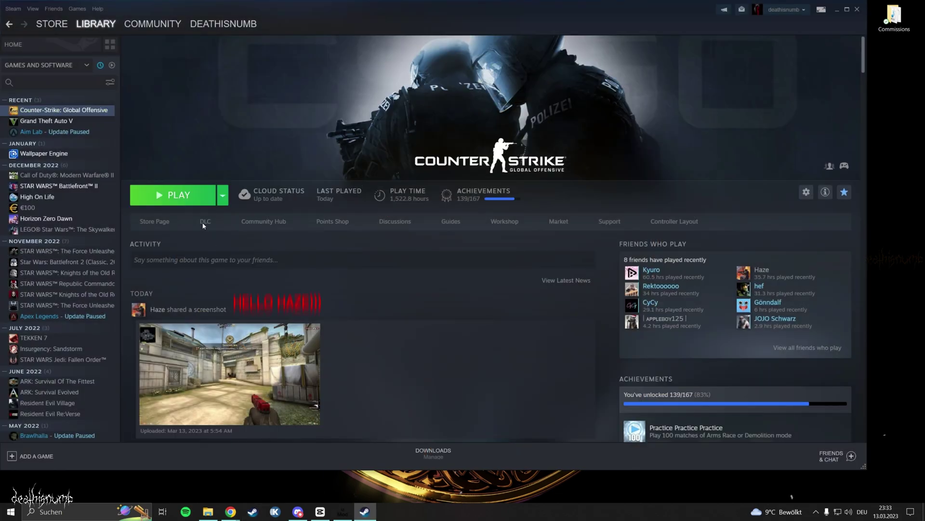
# - Browse Counter-Strike: Global Offensive's local files from its Steam library entry via Manage
pyautogui.rightClick(94, 112)
pyautogui.moveTo(136, 158)
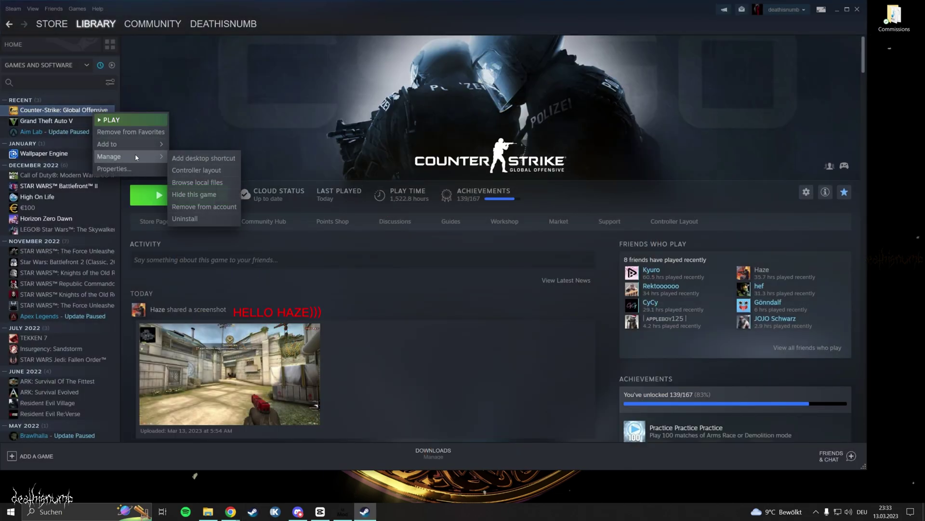
pyautogui.click(213, 184)
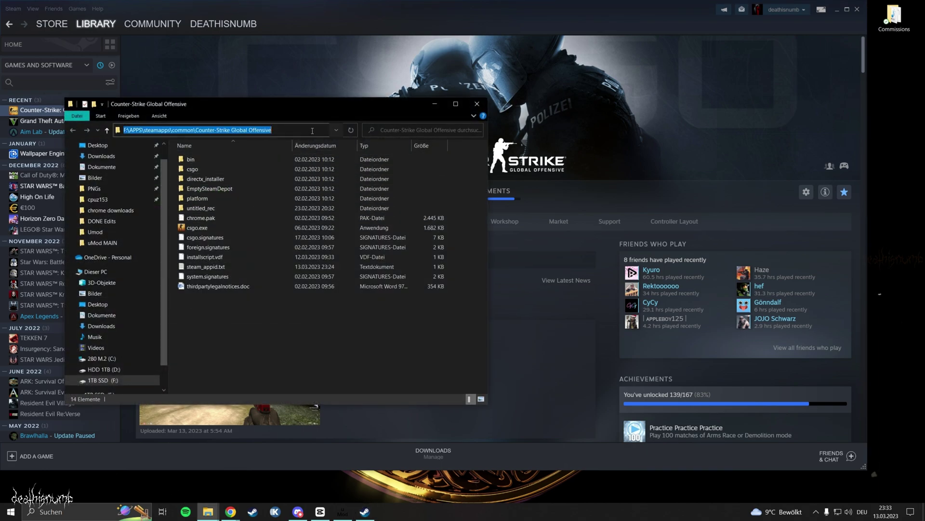
# - Pick csgo.exe from the CS:GO folder as the game binary and dismiss the 'already added' error
pyautogui.click(339, 511)
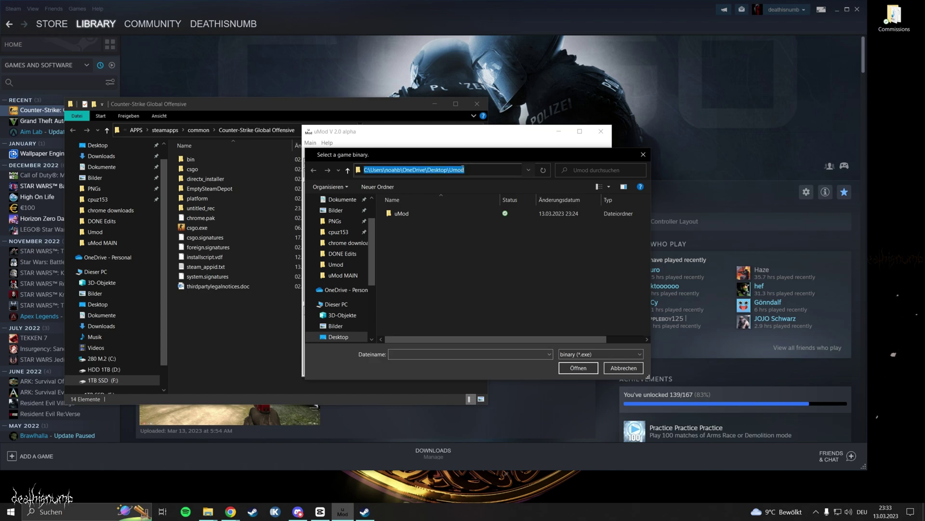
pyautogui.press('Return')
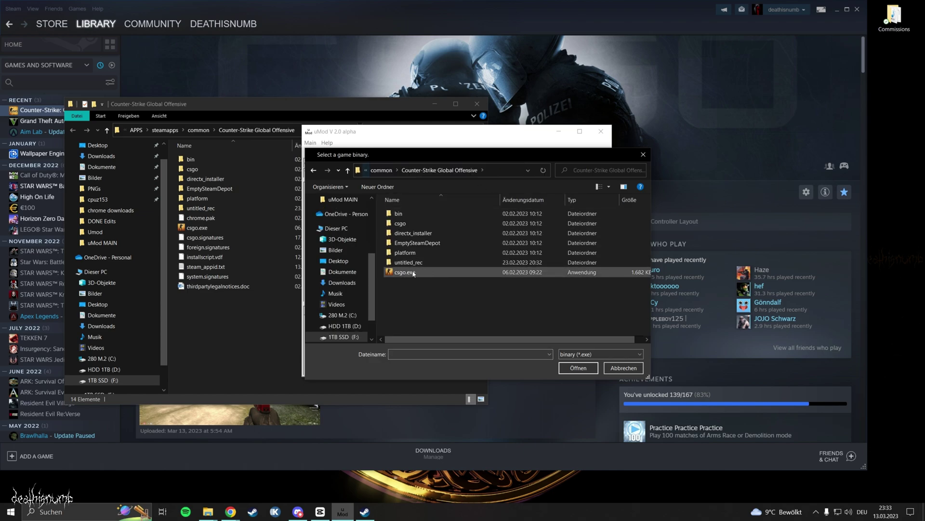
pyautogui.click(438, 274)
pyautogui.click(575, 368)
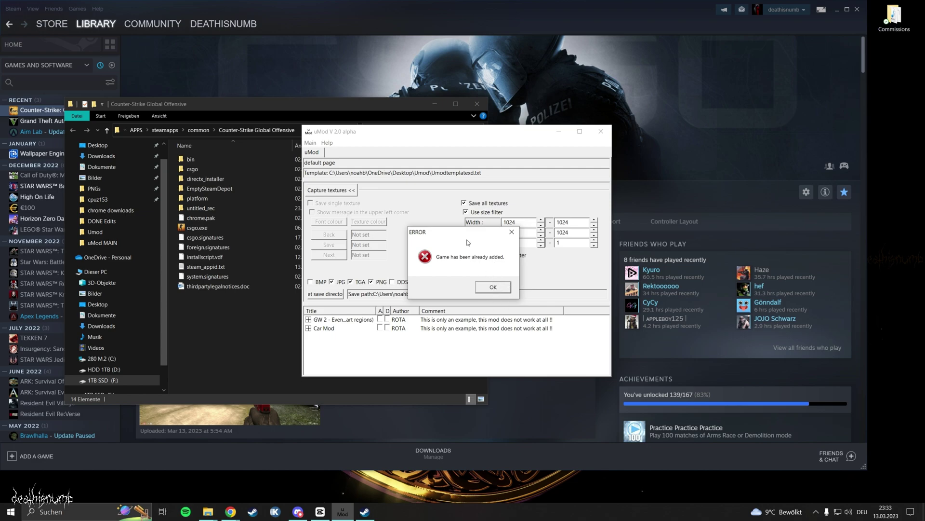
pyautogui.click(504, 288)
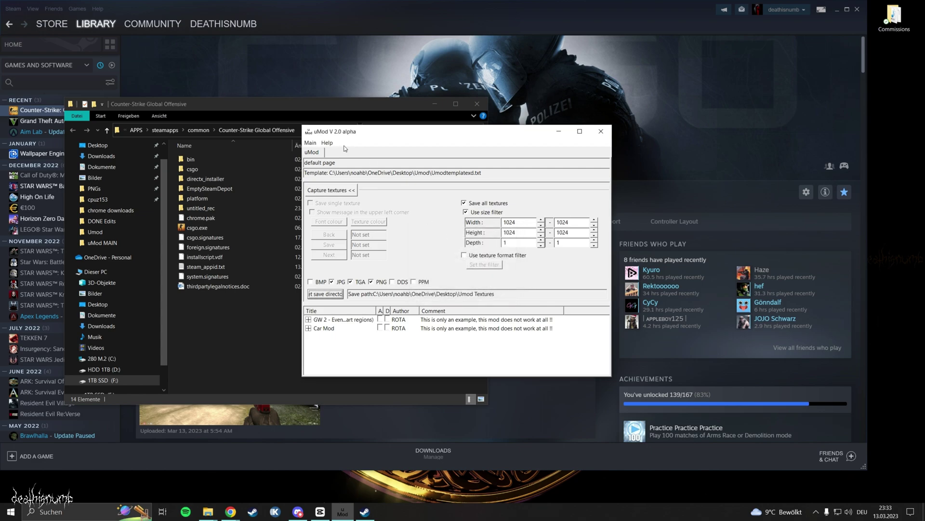
# - Start csgo.exe through uMod with arguments like -novid -insecure -allow_third_party_software
pyautogui.click(311, 143)
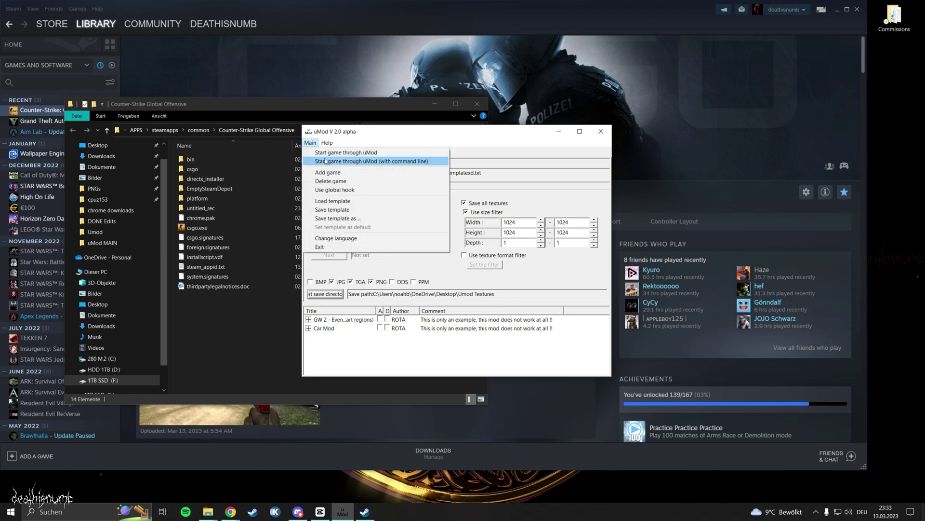
pyautogui.click(382, 163)
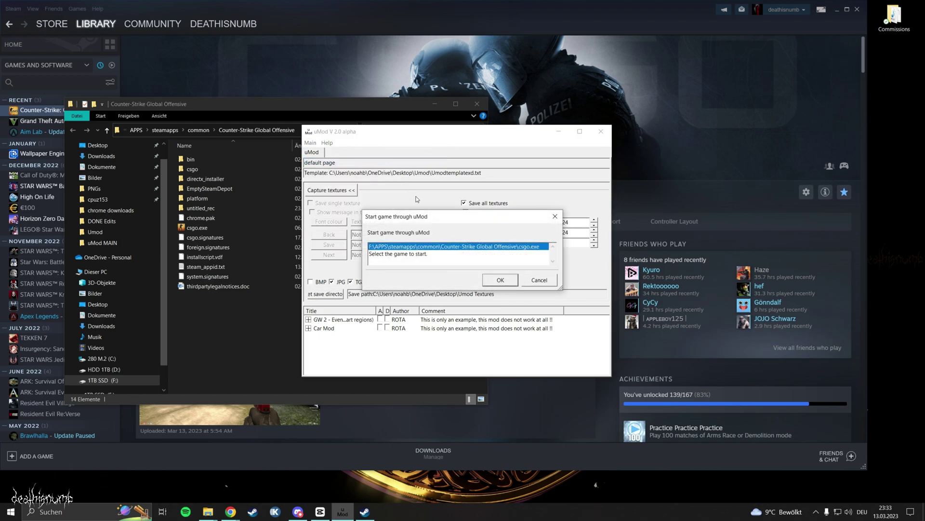
pyautogui.click(401, 249)
pyautogui.click(499, 280)
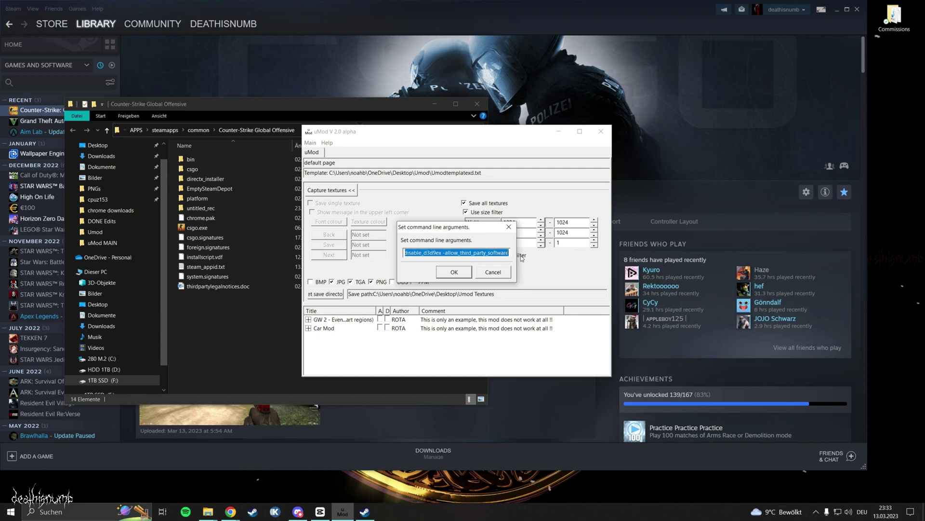
pyautogui.click(454, 273)
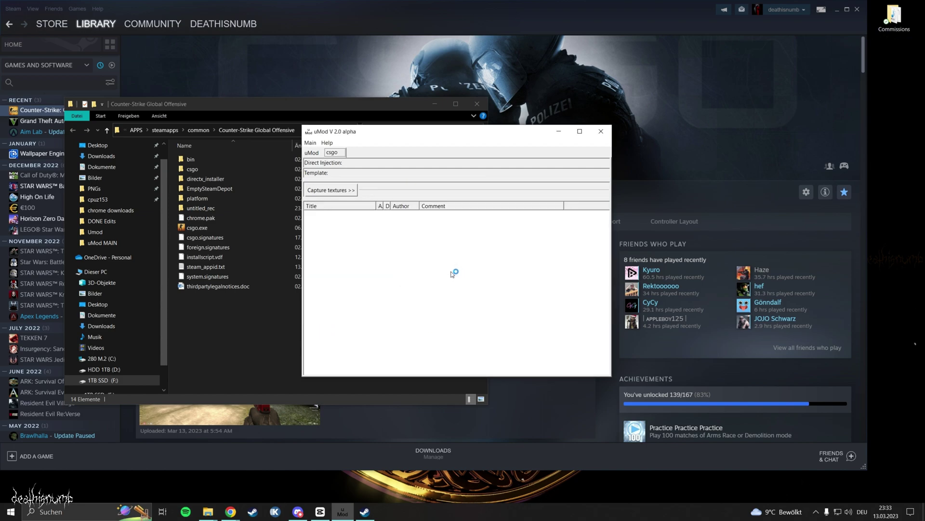
# - Load the Umodtemplatexd.txt template and view its settings on the csgo tab
pyautogui.click(310, 142)
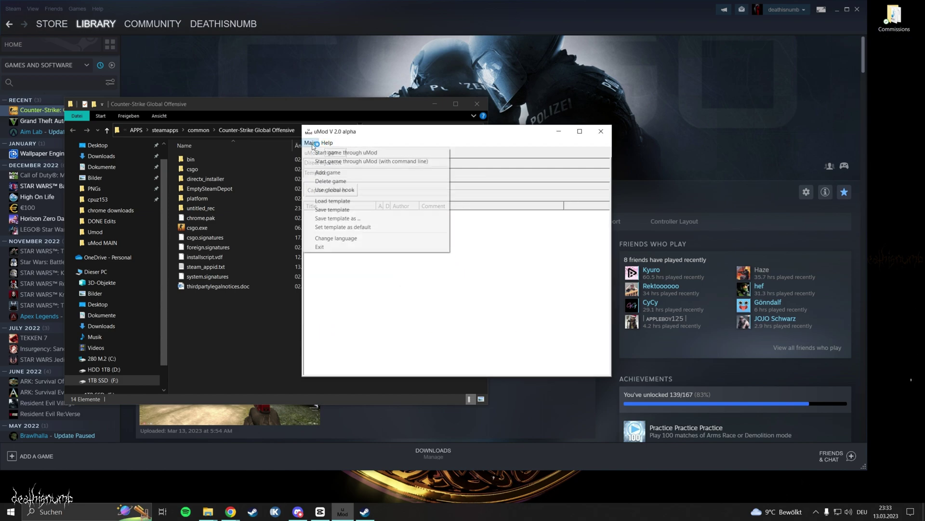
pyautogui.click(335, 201)
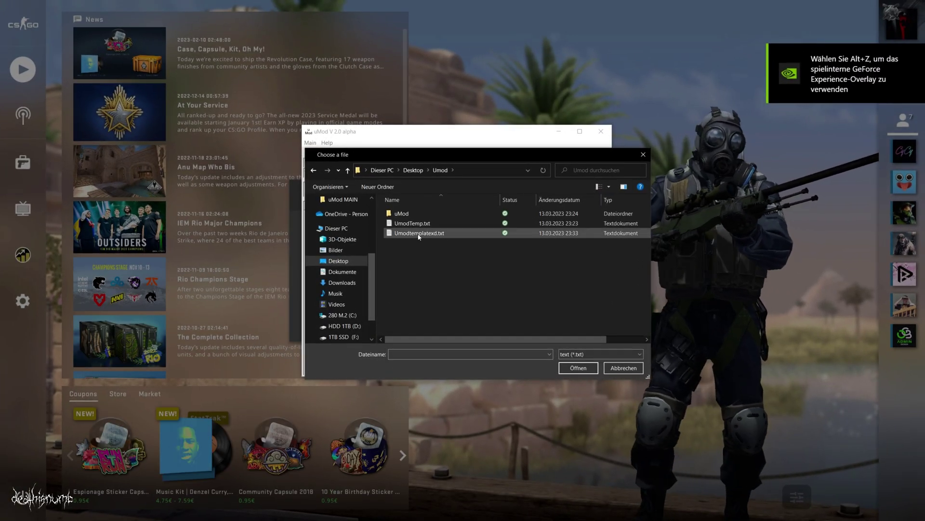
pyautogui.click(419, 234)
pyautogui.click(576, 368)
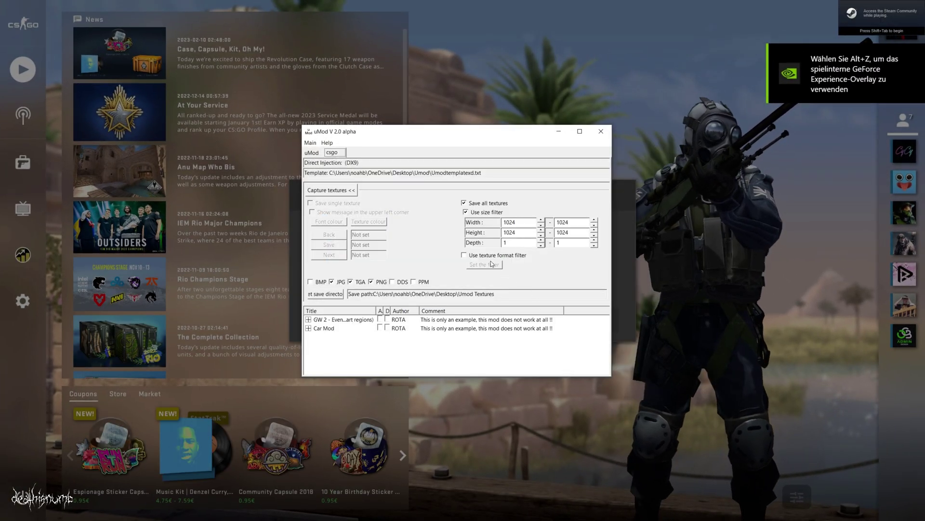
pyautogui.click(332, 153)
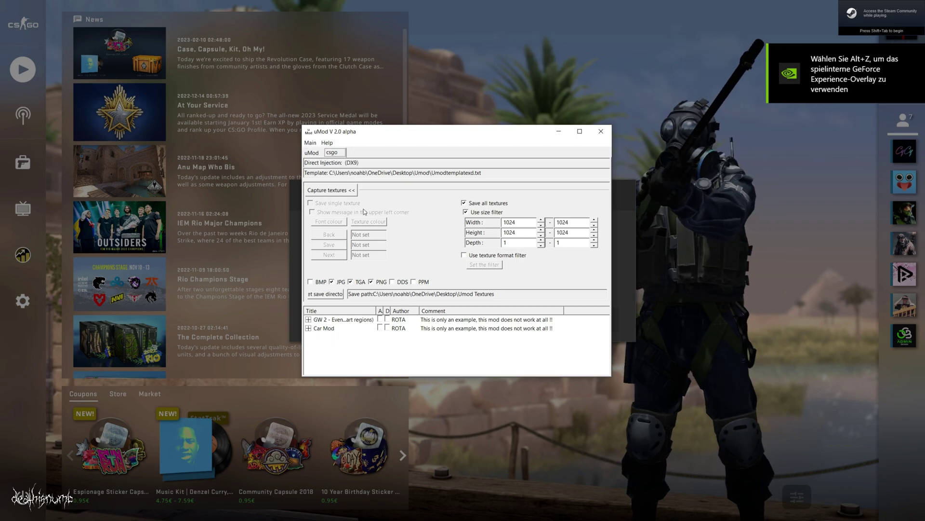
# - Minimise uMod and send CSFloat's #98 M4A1-S VariCamo to CS:GO's inspect view through Steam
pyautogui.click(558, 131)
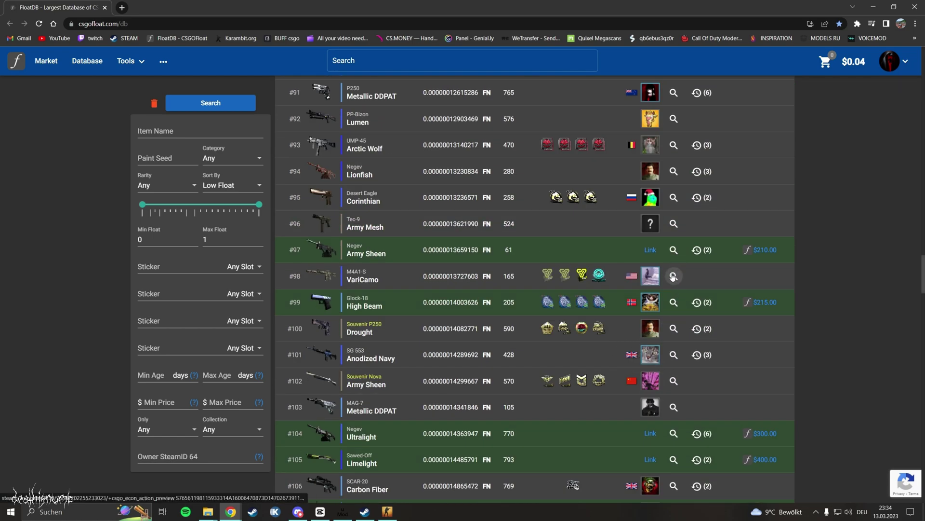
pyautogui.click(673, 275)
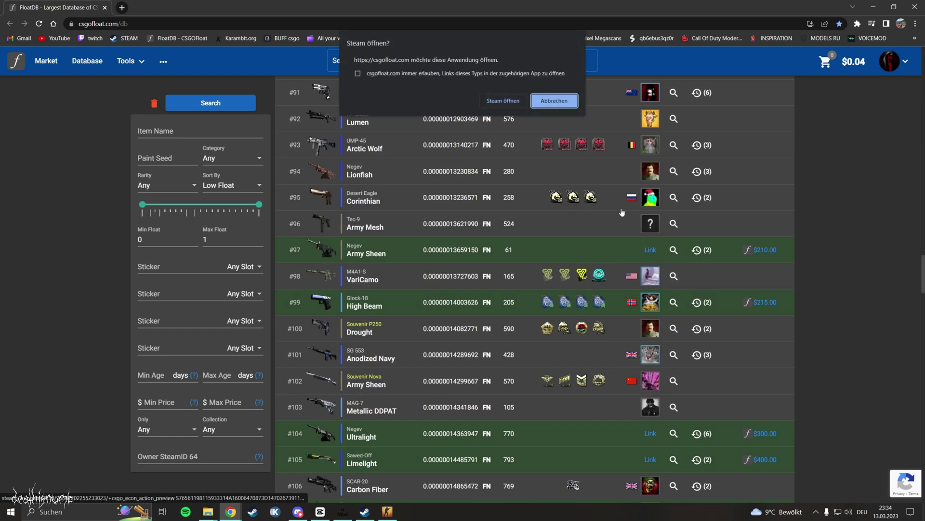
pyautogui.click(504, 103)
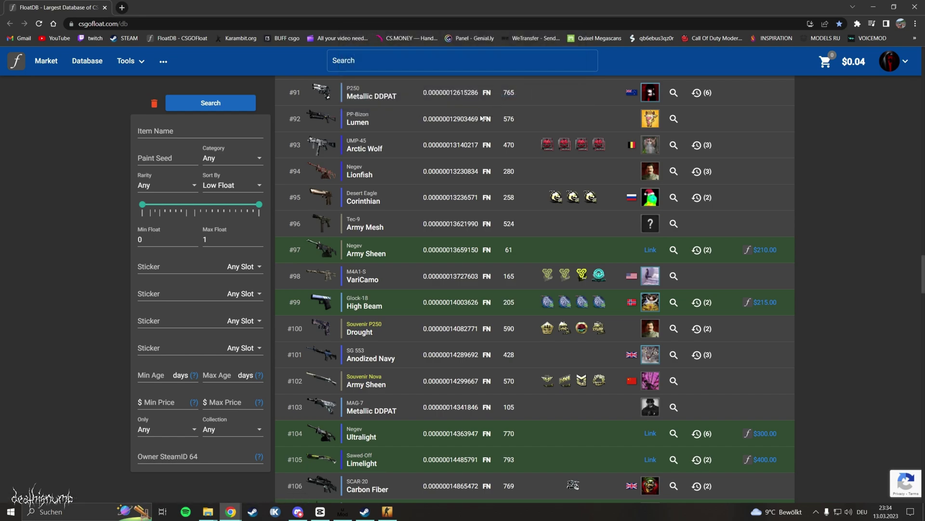
pyautogui.click(391, 512)
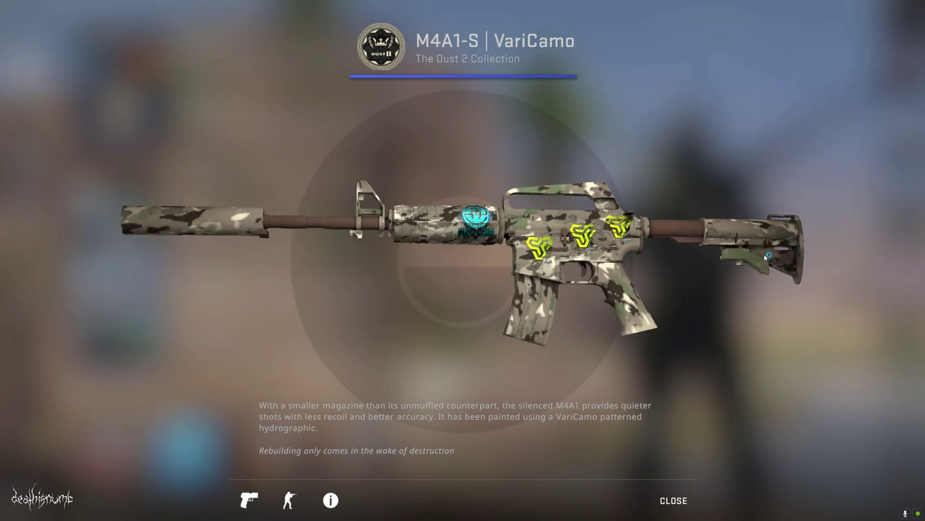
# - Rotate the M4A1-S VariCamo in the inspect view to see the stock end-on
pyautogui.moveTo(264, 236); pyautogui.dragTo(615, 263)
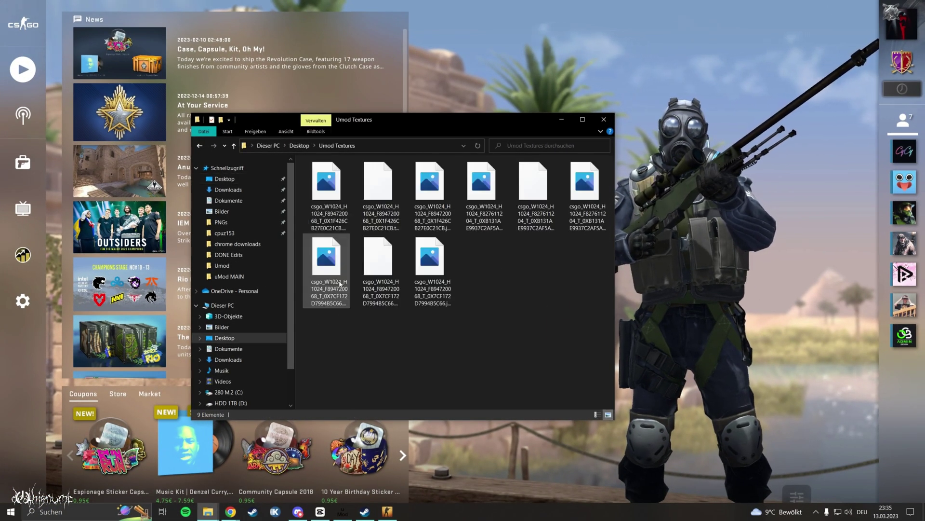
# - Open the third captured texture in Photos to view the flattened VariCamo camo map
pyautogui.doubleClick(419, 212)
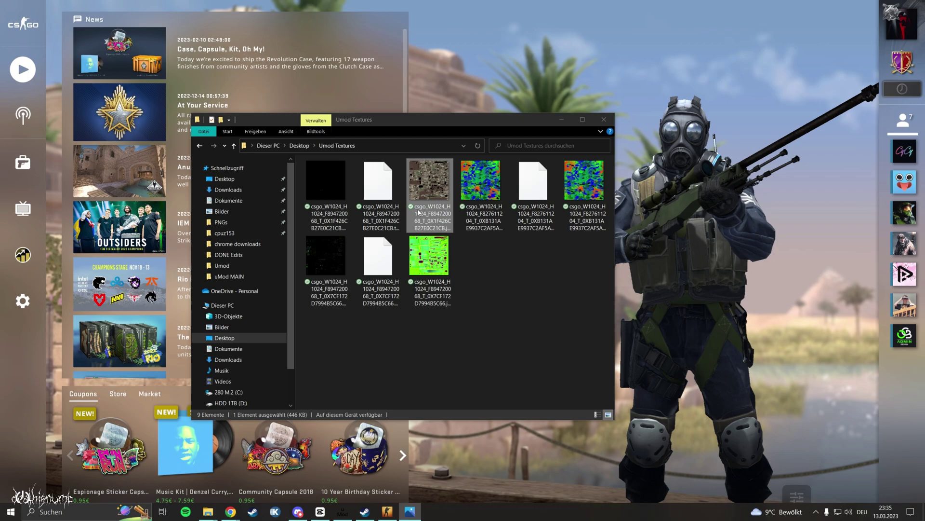
pyautogui.scroll(2, 444, 240)
pyautogui.scroll(-1, 444, 239)
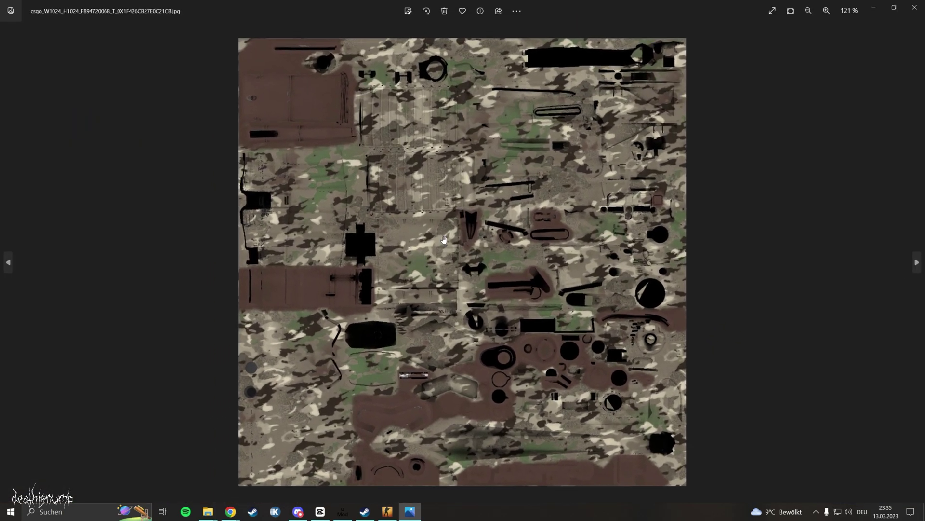
# - Close the image viewer, select several captured texture files, and switch back to CS:GO
pyautogui.click(909, 14)
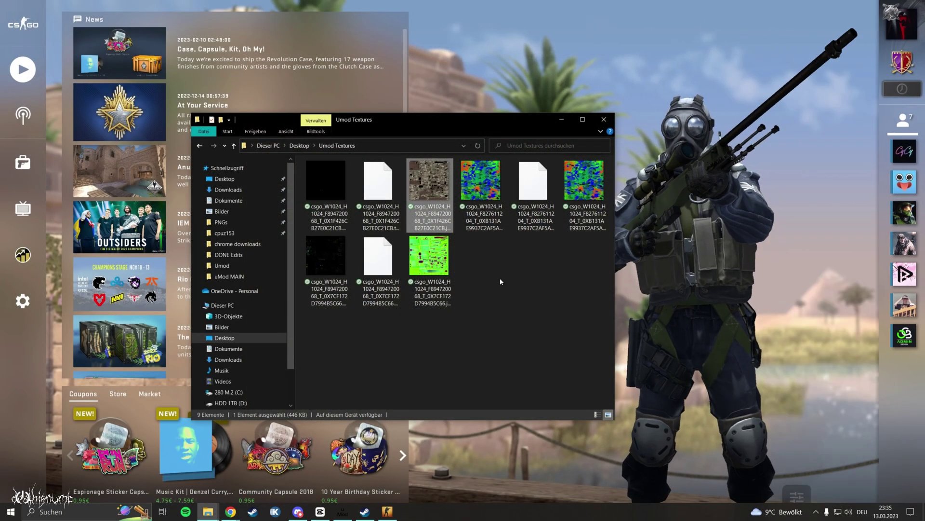
pyautogui.moveTo(482, 283); pyautogui.dragTo(468, 261)
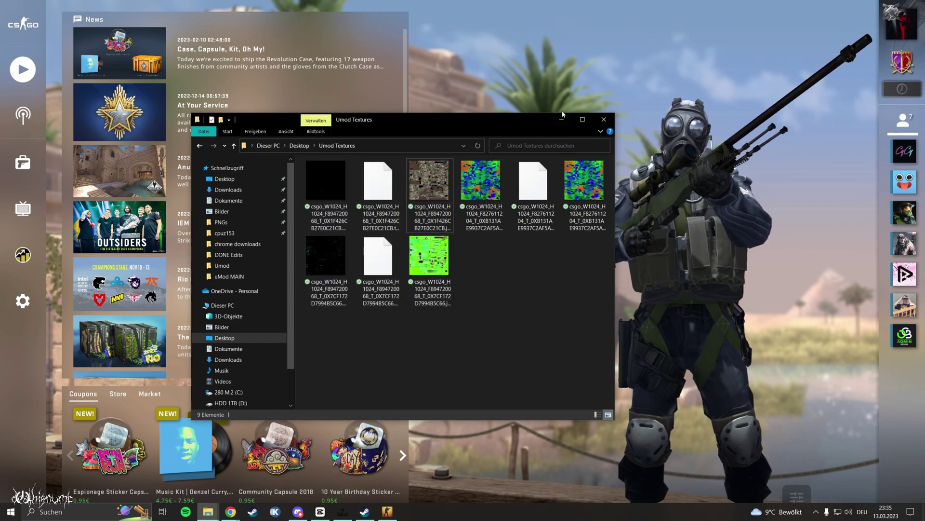
pyautogui.hotkey('alt', 'Tab')
# - From Chrome's FloatDB page, send listing #147 SCAR-20 Poultrygeist to CS:GO's inspect view via Steam
pyautogui.press('super')
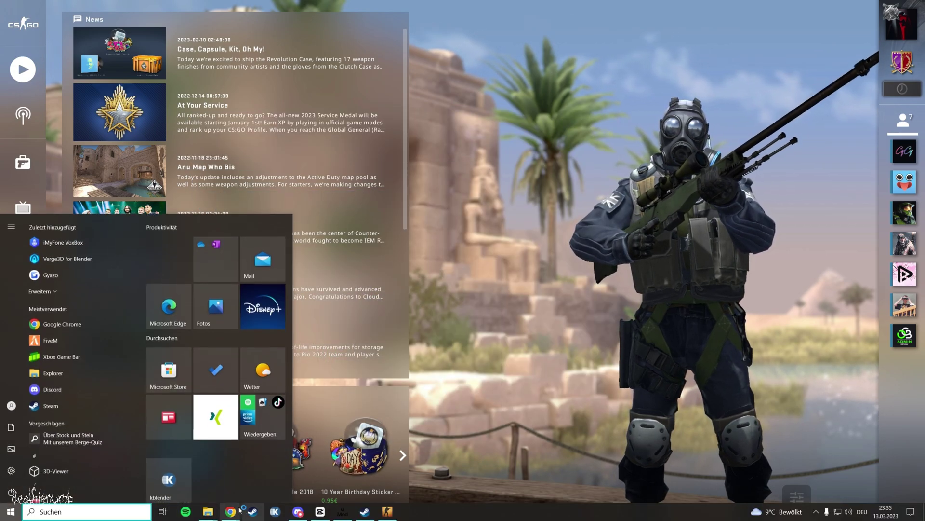
pyautogui.moveTo(231, 511)
pyautogui.click(330, 472)
pyautogui.scroll(-10, 536, 303)
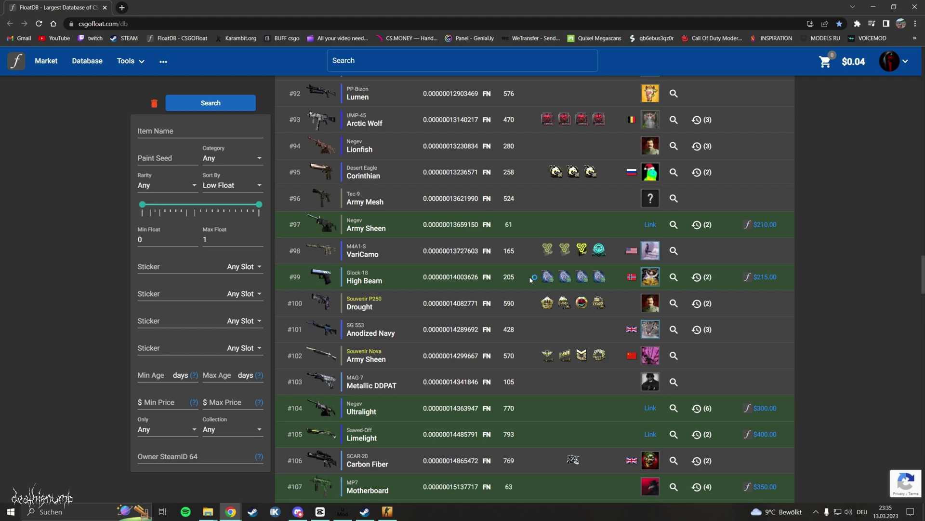
pyautogui.scroll(-5, 537, 303)
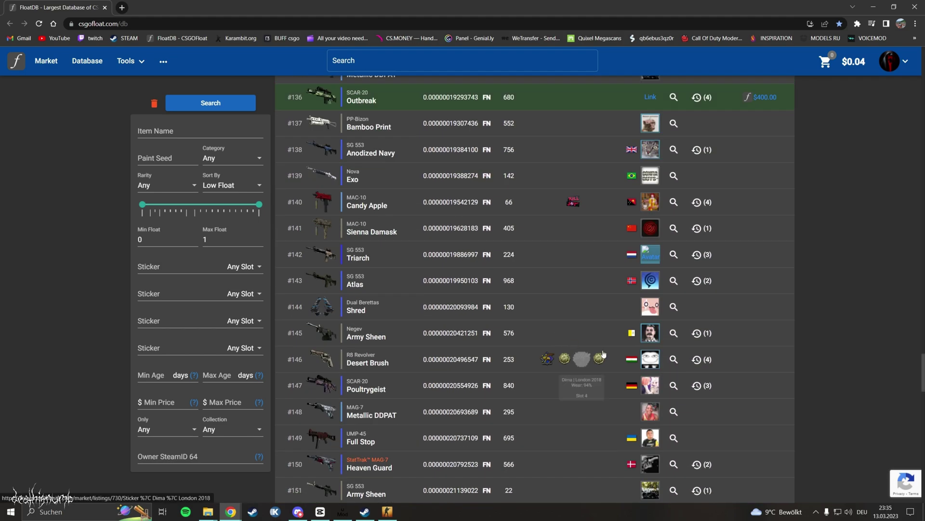
pyautogui.click(675, 385)
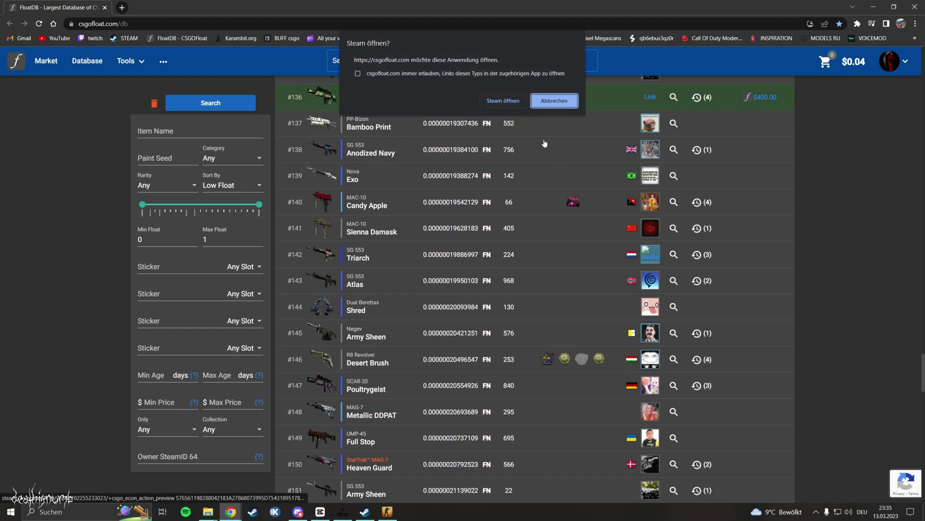
pyautogui.click(503, 101)
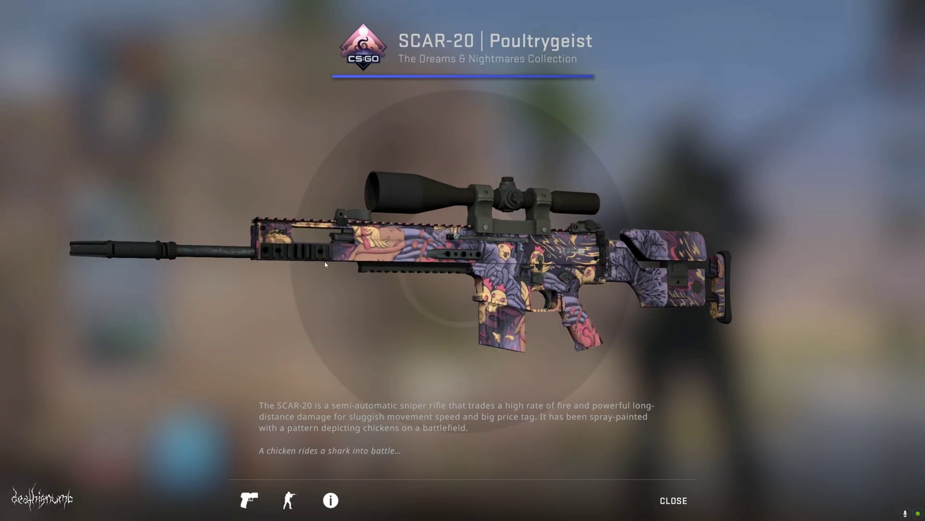
# - View the captured SCAR-20 Poultrygeist texture map from Umod Textures, then go back to the game
pyautogui.hotkey('alt', 'Tab')
pyautogui.doubleClick(429, 185)
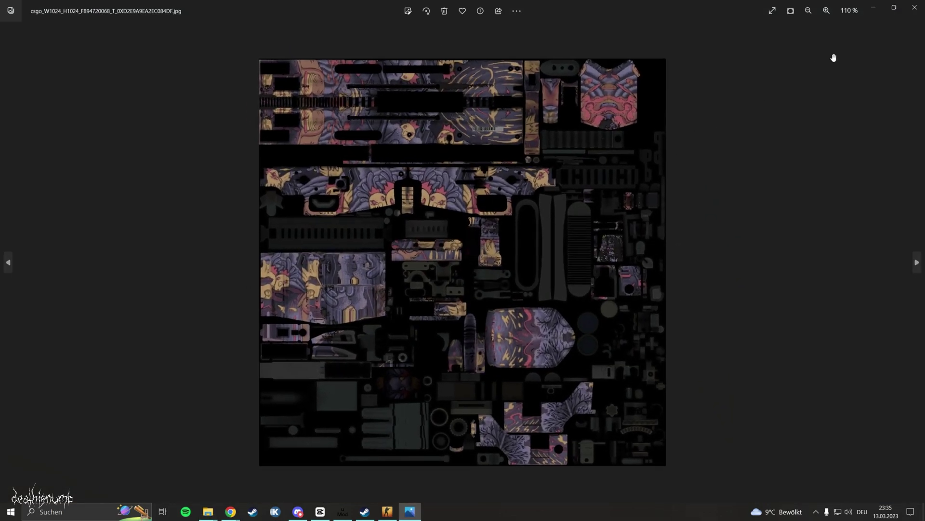
pyautogui.click(921, 11)
pyautogui.hotkey('alt', 'Tab')
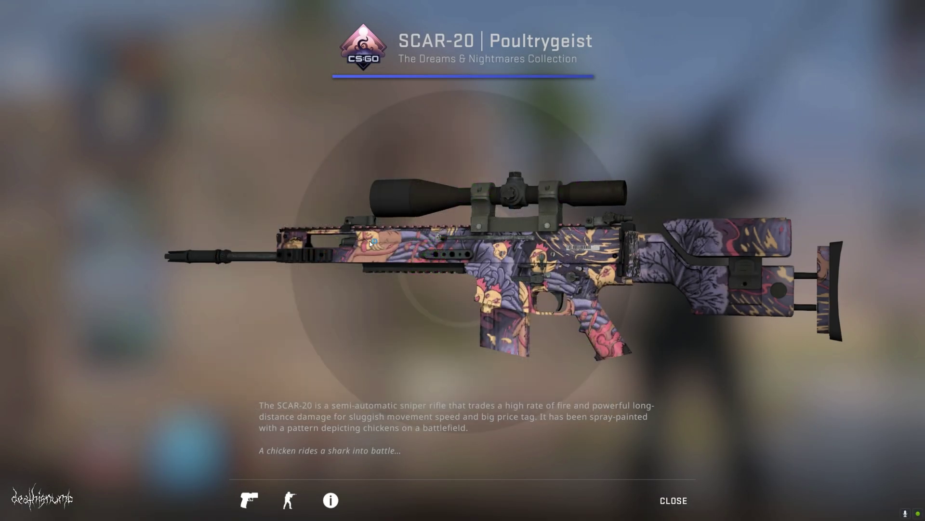